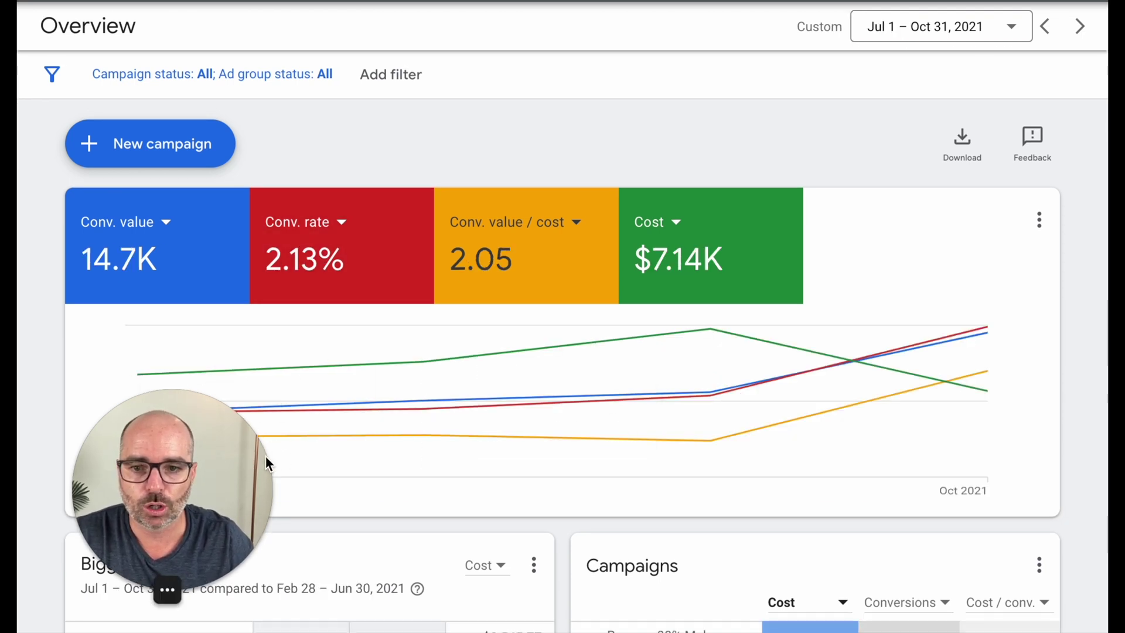
{"action": "mouse_move", "coordinate": [287, 434]}
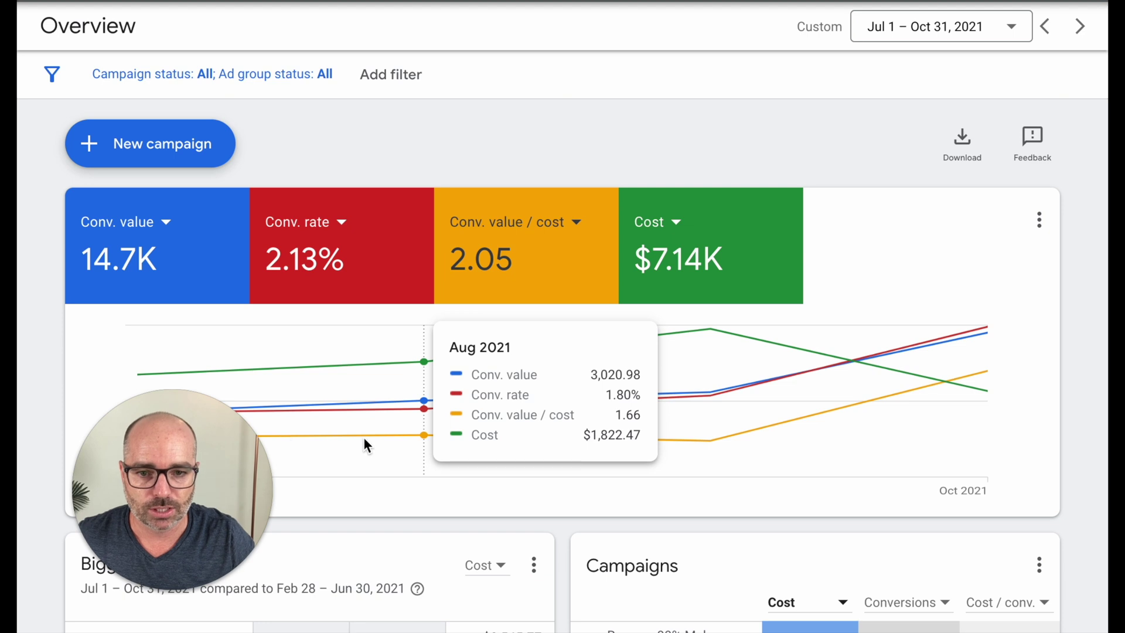
{"action": "mouse_move", "coordinate": [687, 441]}
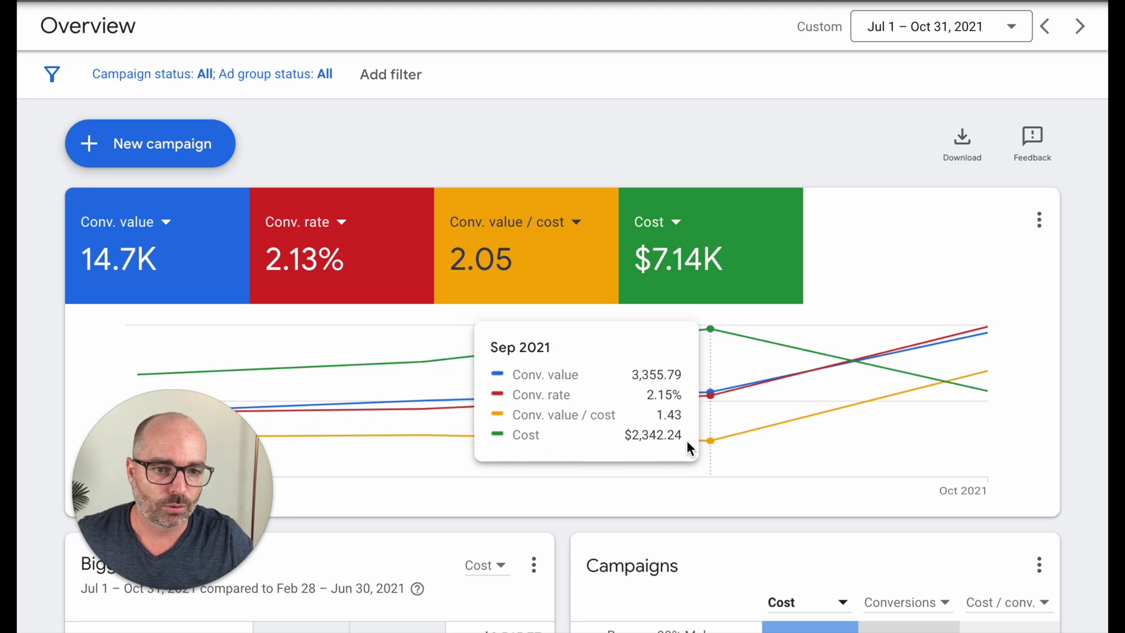
{"action": "mouse_move", "coordinate": [936, 396]}
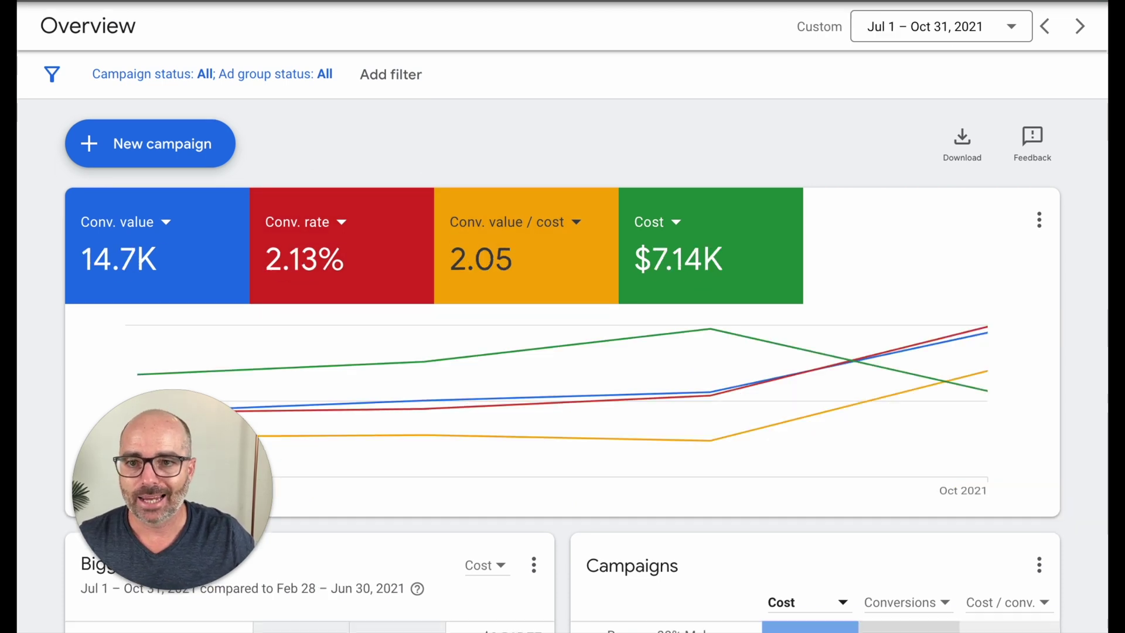
{"action": "mouse_move", "coordinate": [586, 446]}
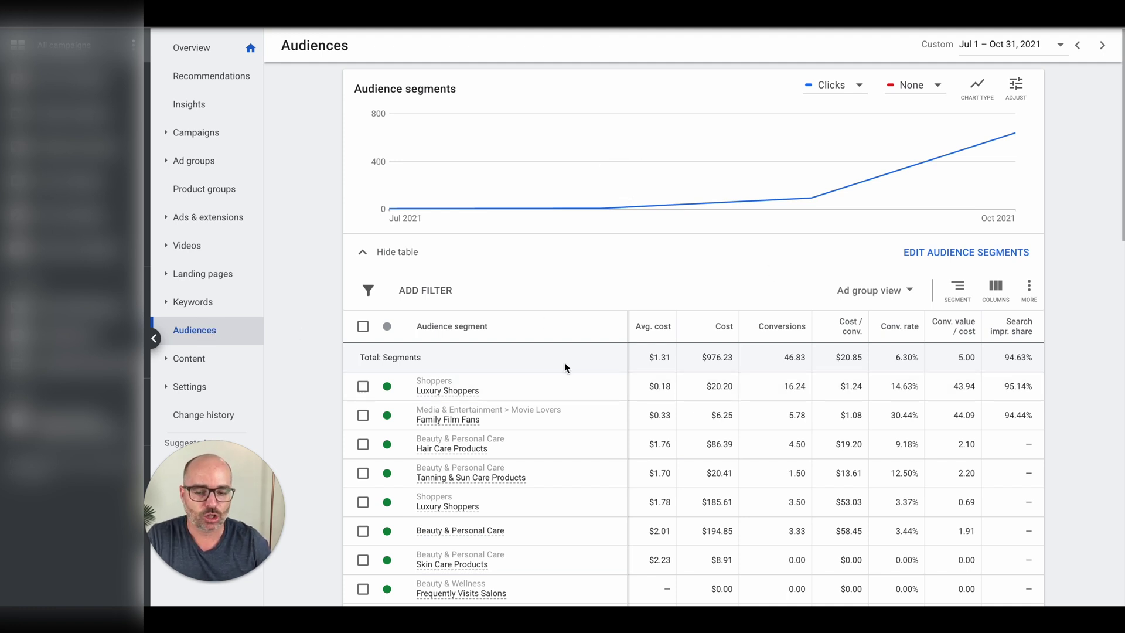
Step: Scroll down the Audiences page and open the audience-segment editor above the table
{"action": "scroll", "coordinate": [564, 375], "scroll_direction": "down", "scroll_amount": 1}
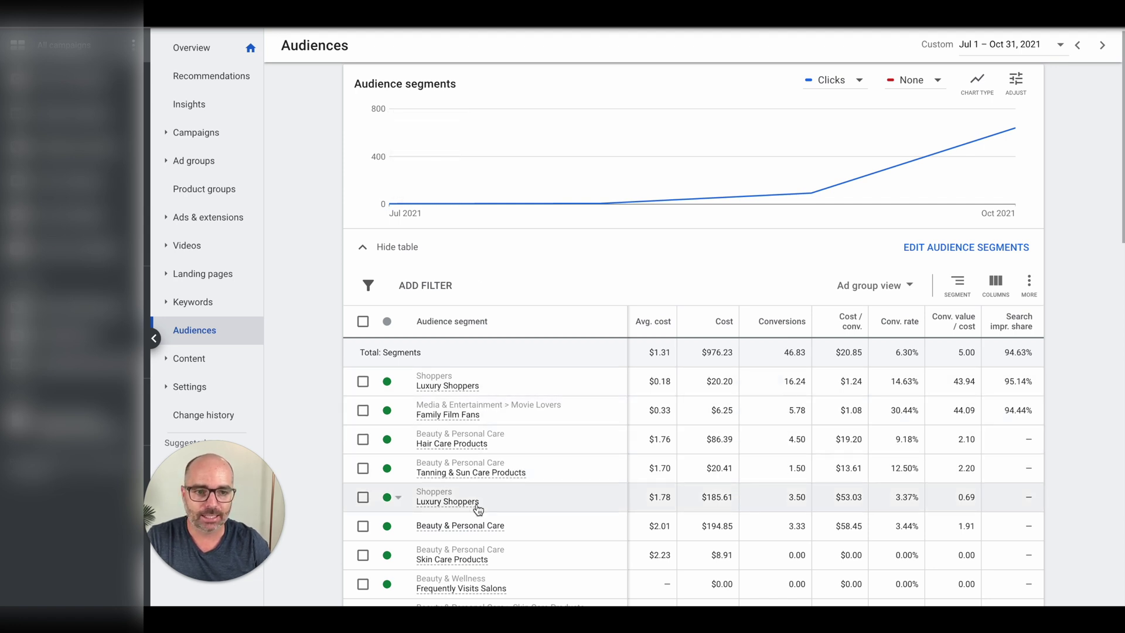
{"action": "mouse_move", "coordinate": [477, 507]}
{"action": "scroll", "coordinate": [478, 508], "scroll_direction": "down", "scroll_amount": 1}
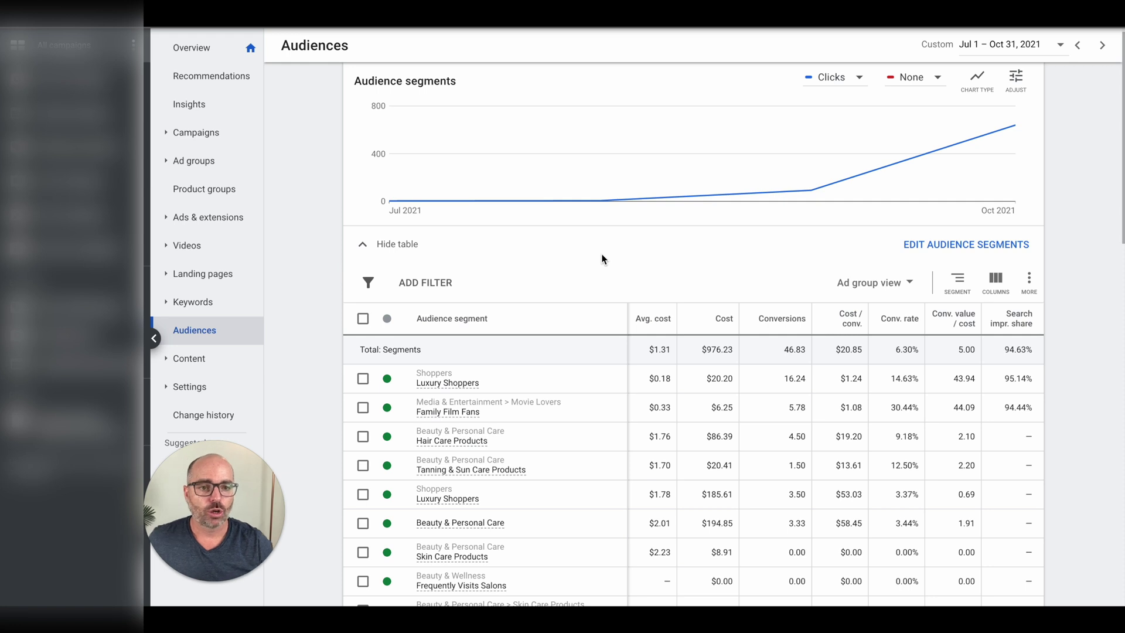
{"action": "left_click", "coordinate": [938, 253]}
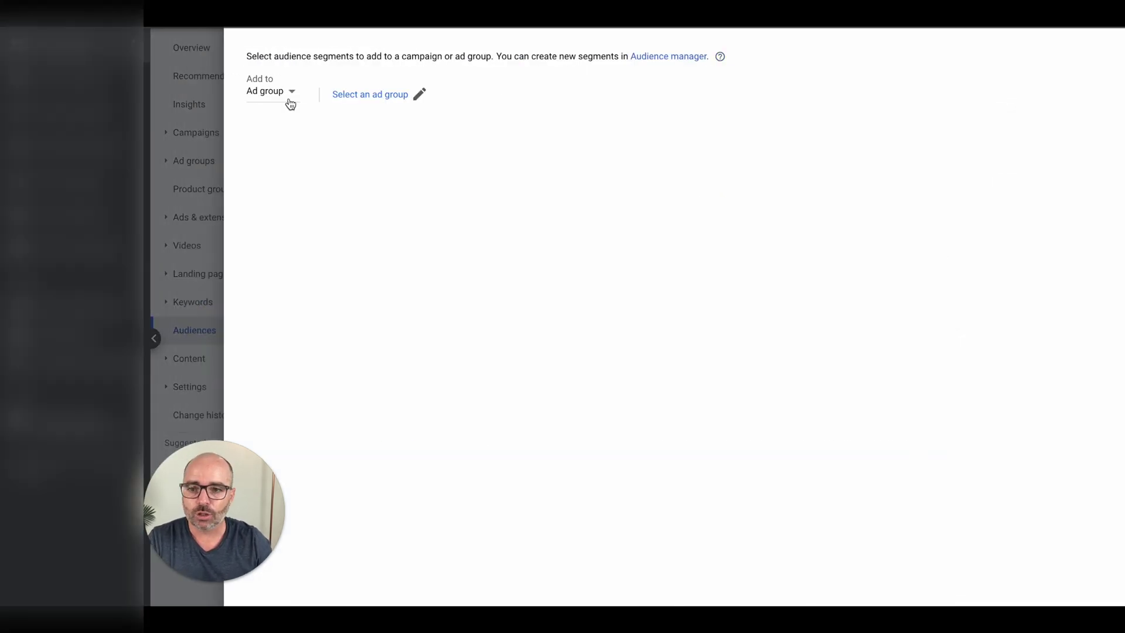
Step: Add the 26 chosen audience segments at the Campaign level using the Observation setting
{"action": "left_click", "coordinate": [289, 102]}
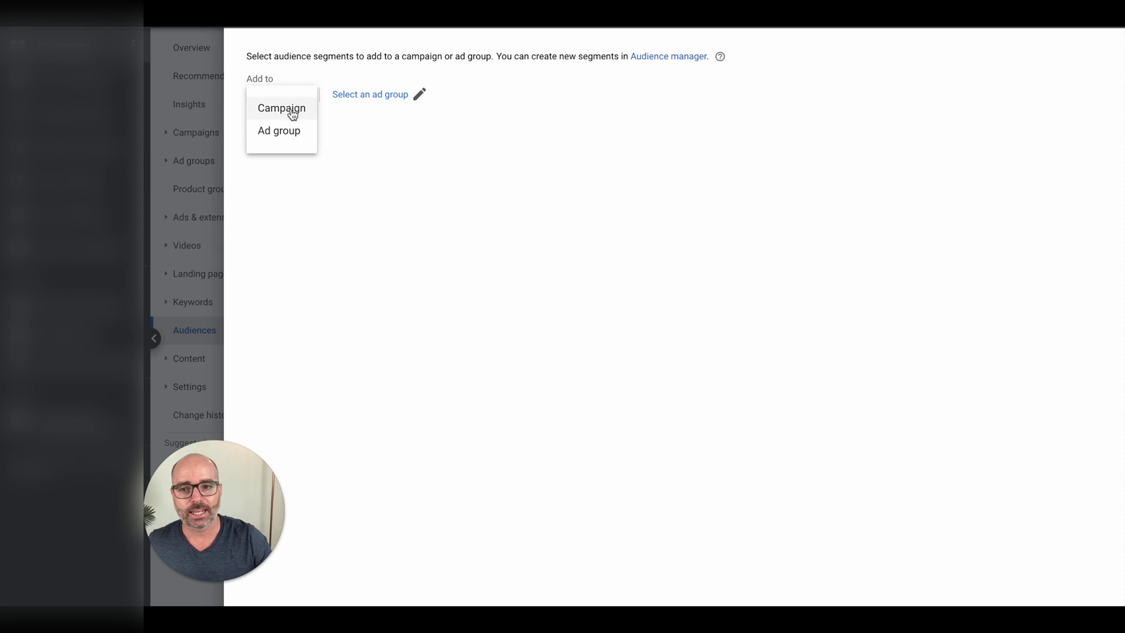
{"action": "left_click", "coordinate": [290, 108]}
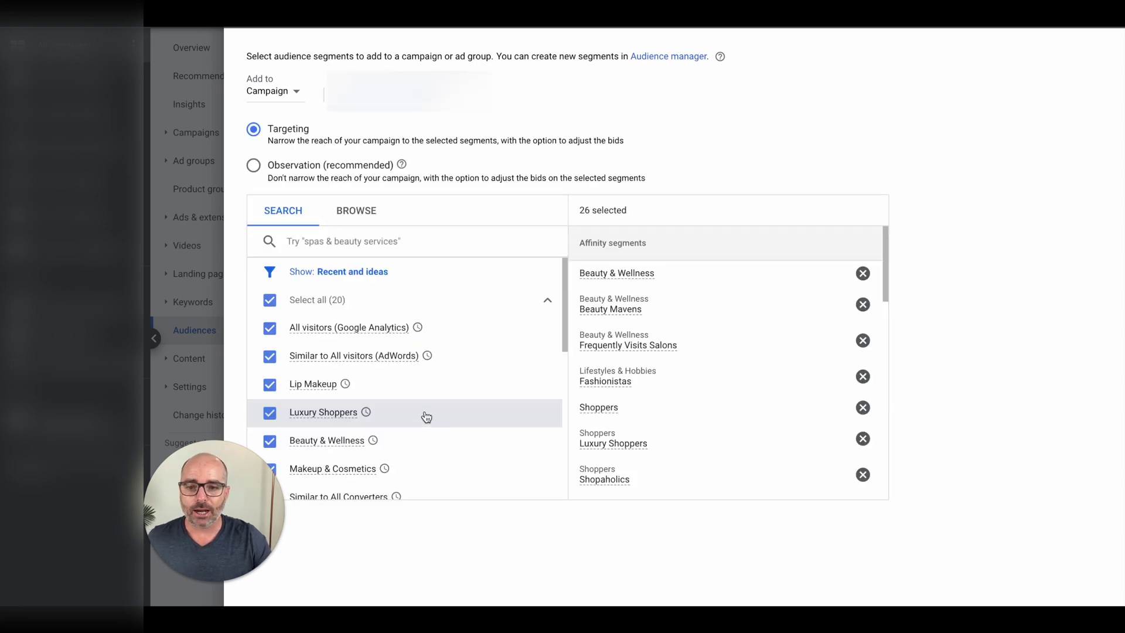
{"action": "scroll", "coordinate": [404, 384], "scroll_direction": "down", "scroll_amount": 4}
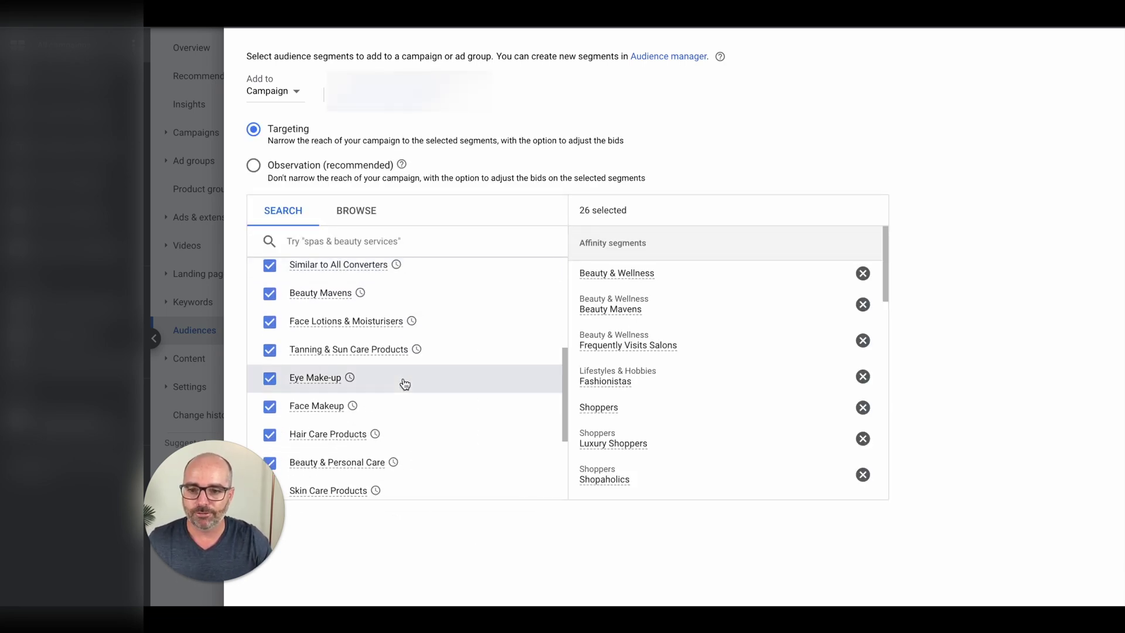
{"action": "scroll", "coordinate": [403, 391], "scroll_direction": "down", "scroll_amount": 2}
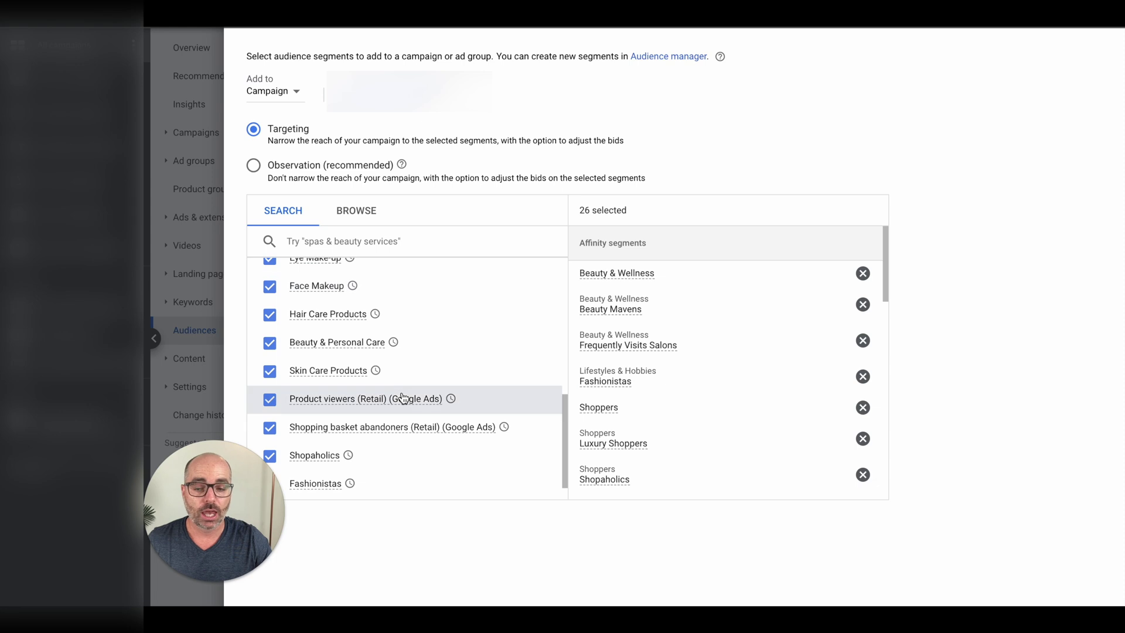
{"action": "mouse_move", "coordinate": [403, 397]}
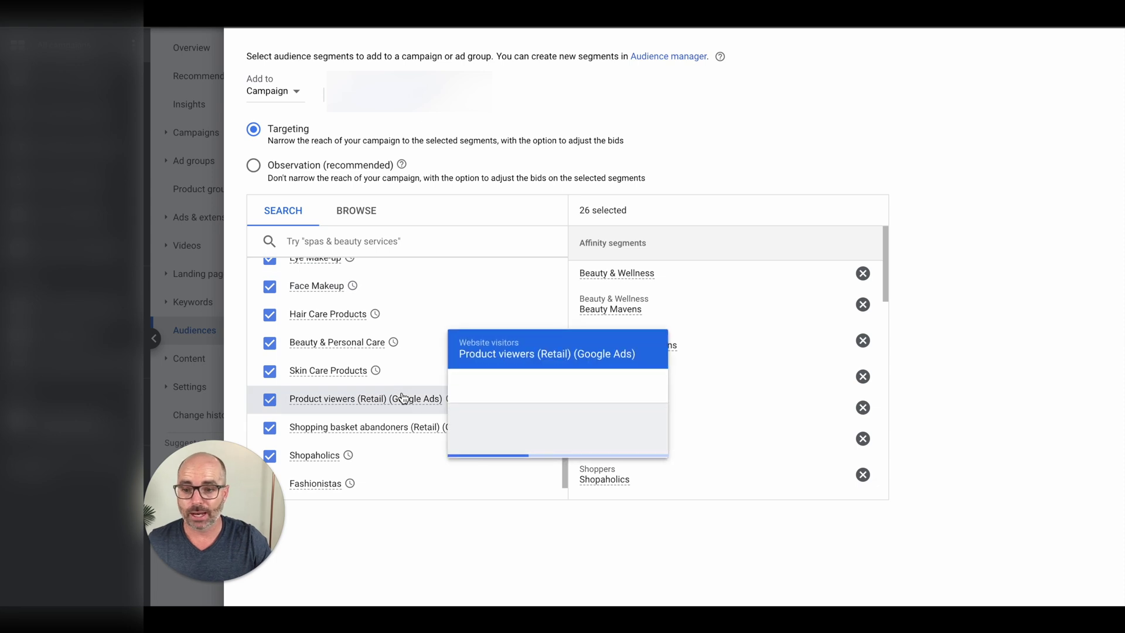
{"action": "left_click", "coordinate": [254, 167]}
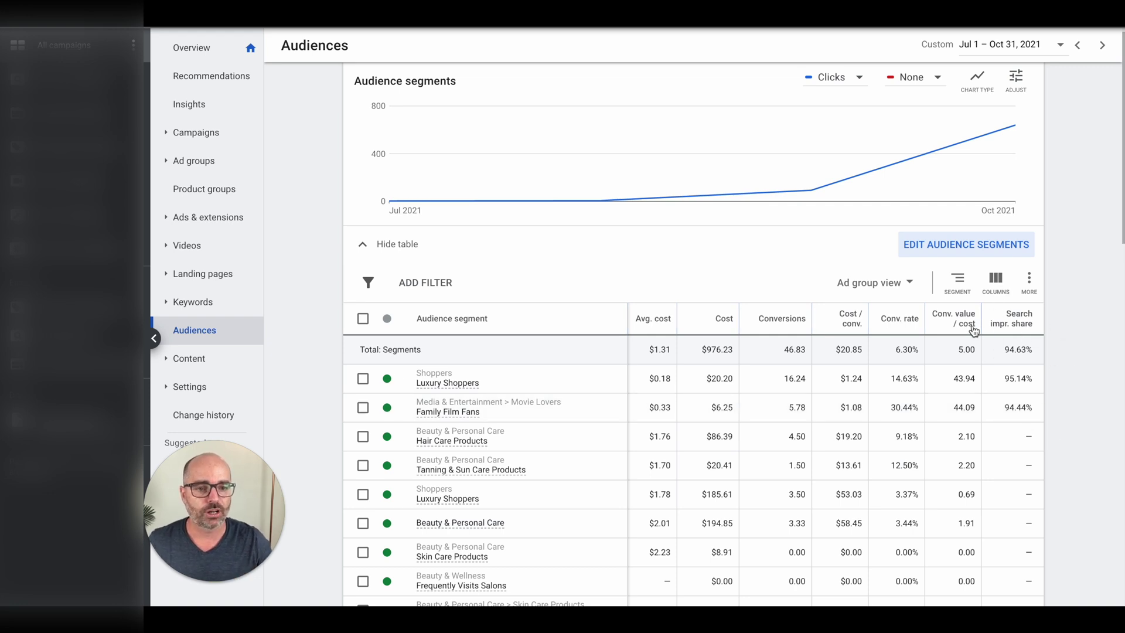
Step: Apply the Custom column set and bring Conv. value / cost and Search impr. share into view
{"action": "left_click", "coordinate": [995, 279]}
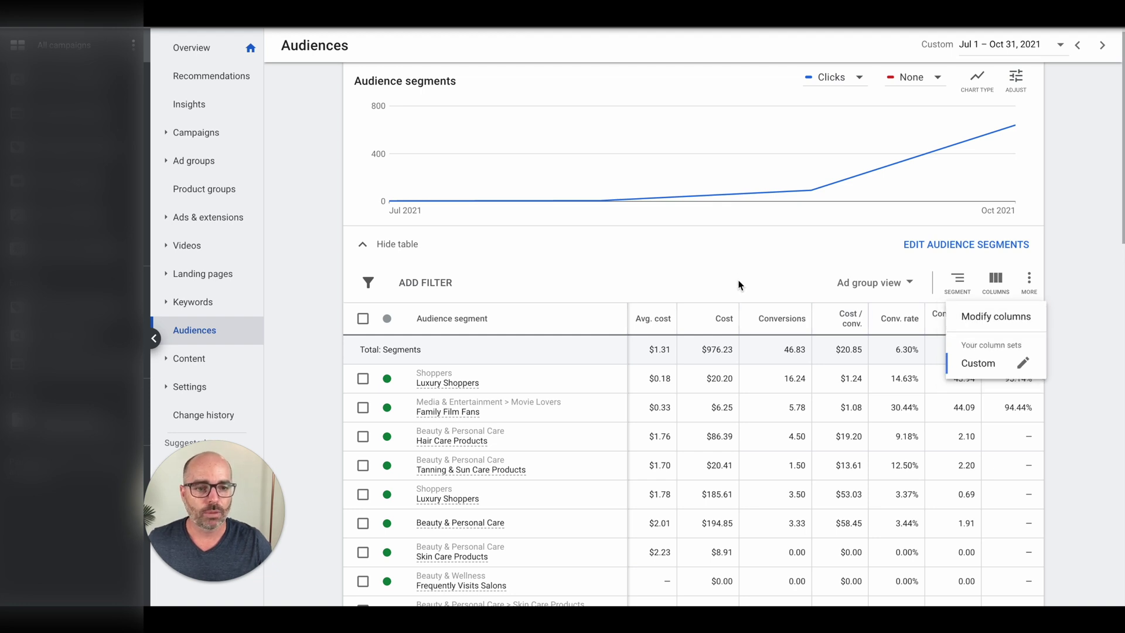
{"action": "left_click", "coordinate": [781, 302]}
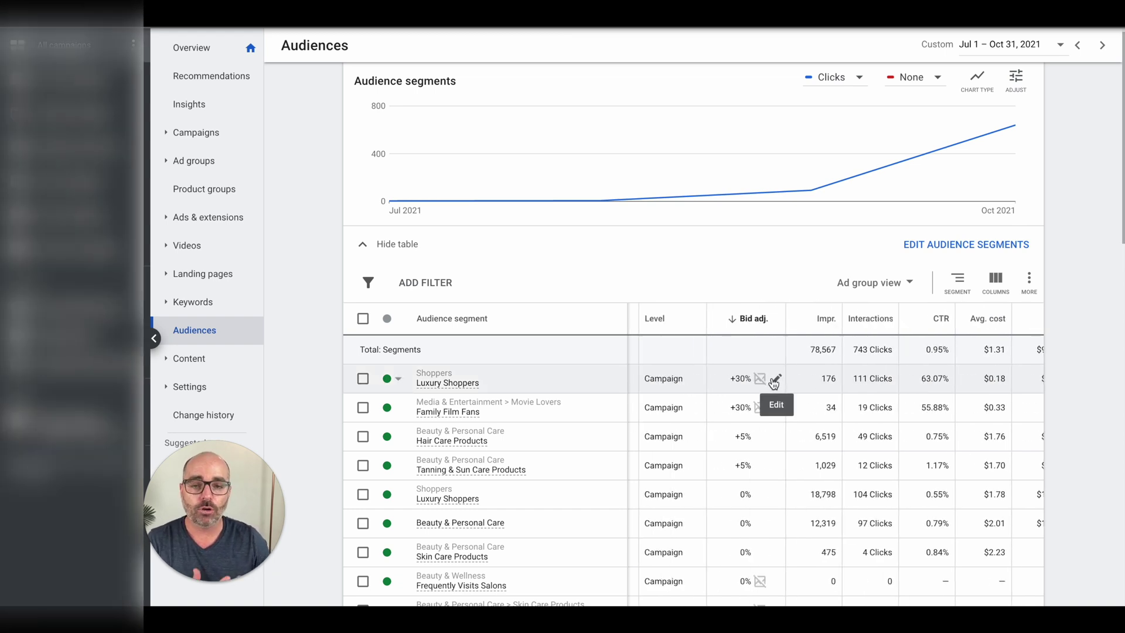
{"action": "scroll", "coordinate": [766, 422], "scroll_direction": "down", "scroll_amount": 1}
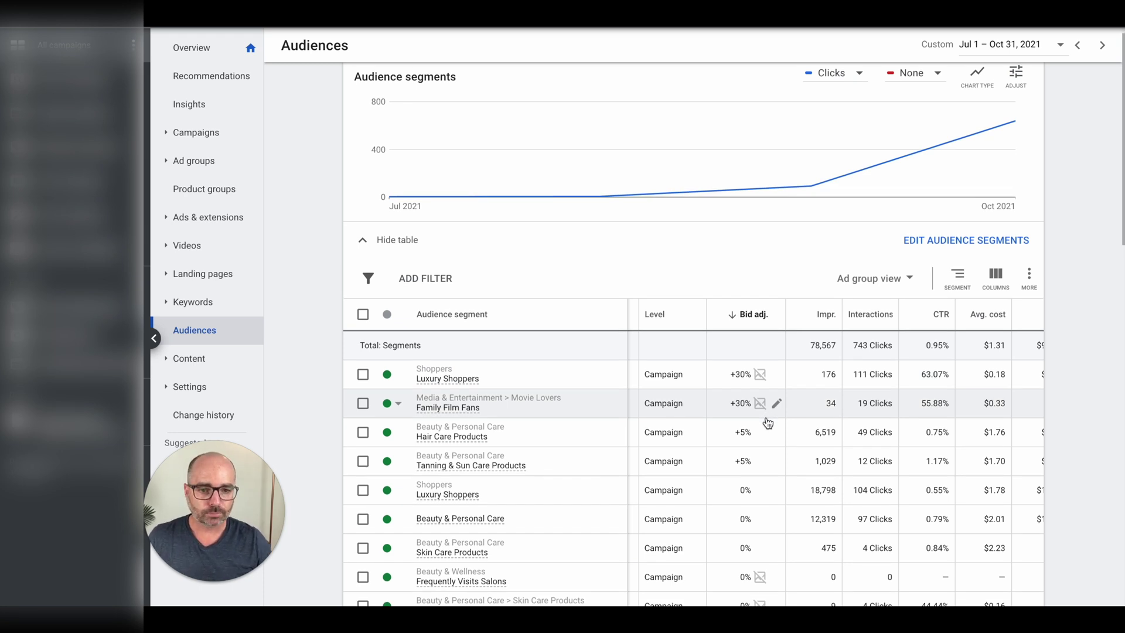
{"action": "scroll", "coordinate": [824, 420], "scroll_direction": "right", "scroll_amount": 5}
{"action": "scroll", "coordinate": [755, 403], "scroll_direction": "left", "scroll_amount": 2}
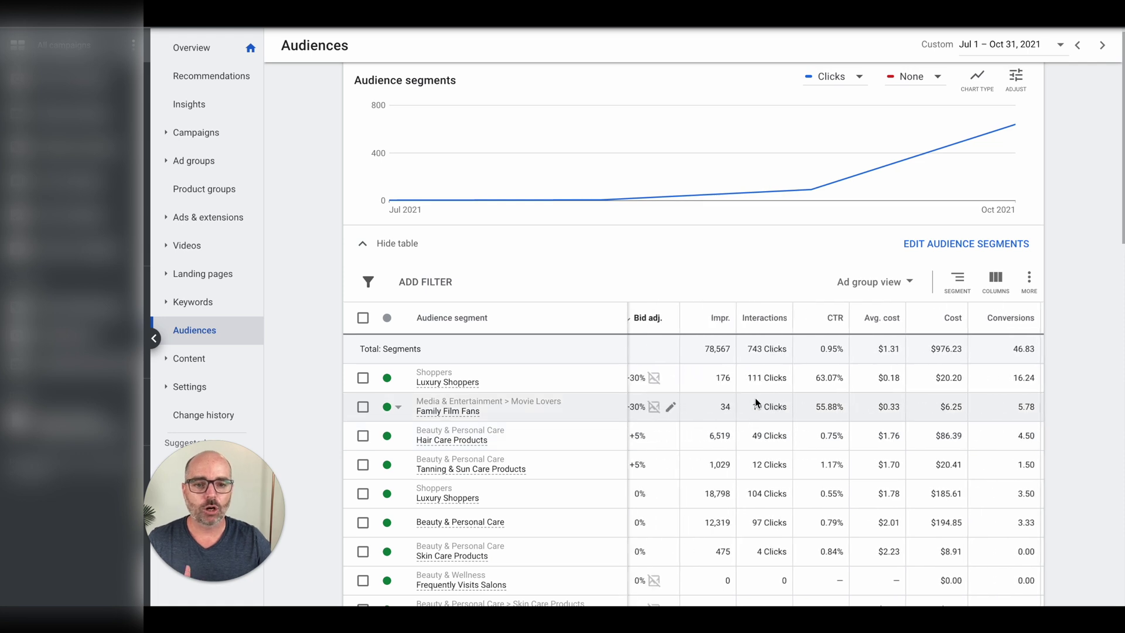
{"action": "scroll", "coordinate": [799, 395], "scroll_direction": "left", "scroll_amount": 1}
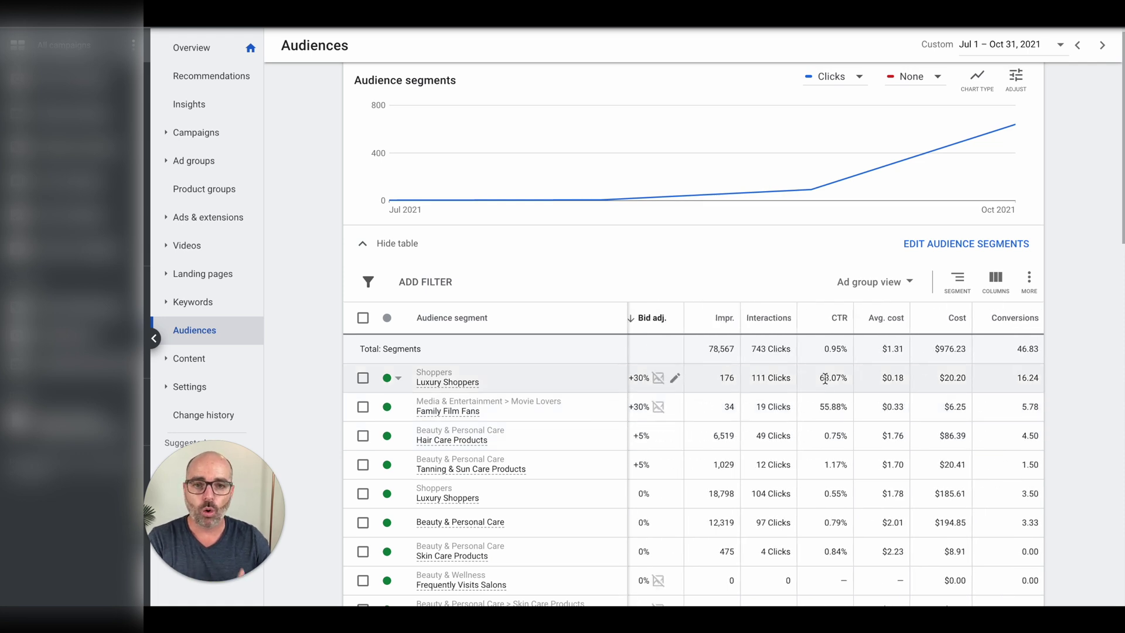
{"action": "scroll", "coordinate": [825, 378], "scroll_direction": "right", "scroll_amount": 3}
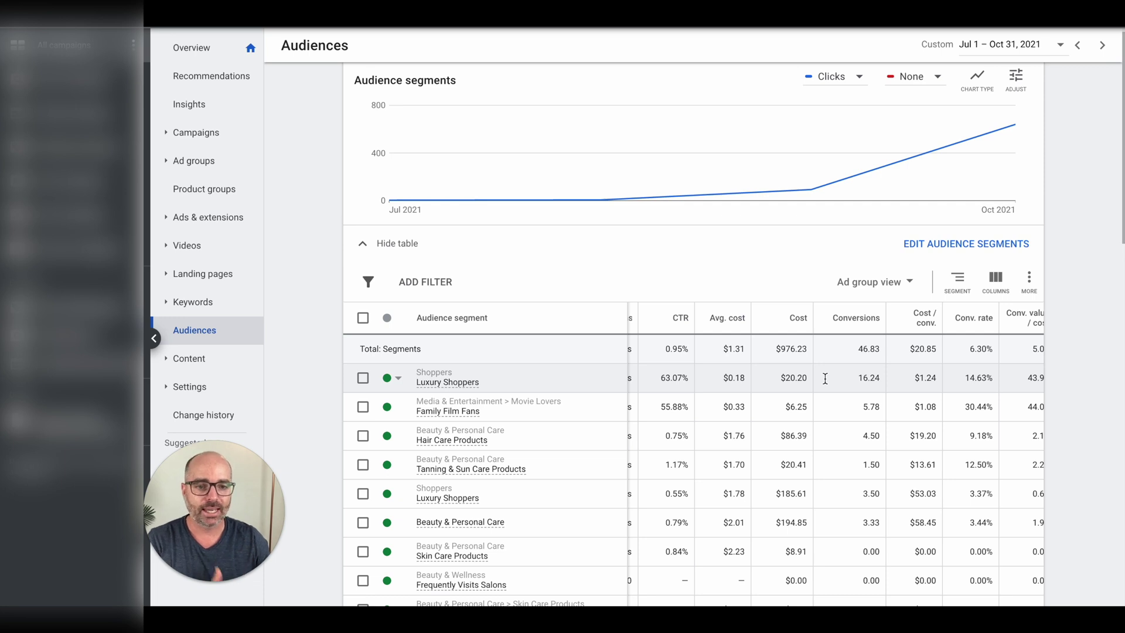
{"action": "scroll", "coordinate": [824, 378], "scroll_direction": "down", "scroll_amount": 1}
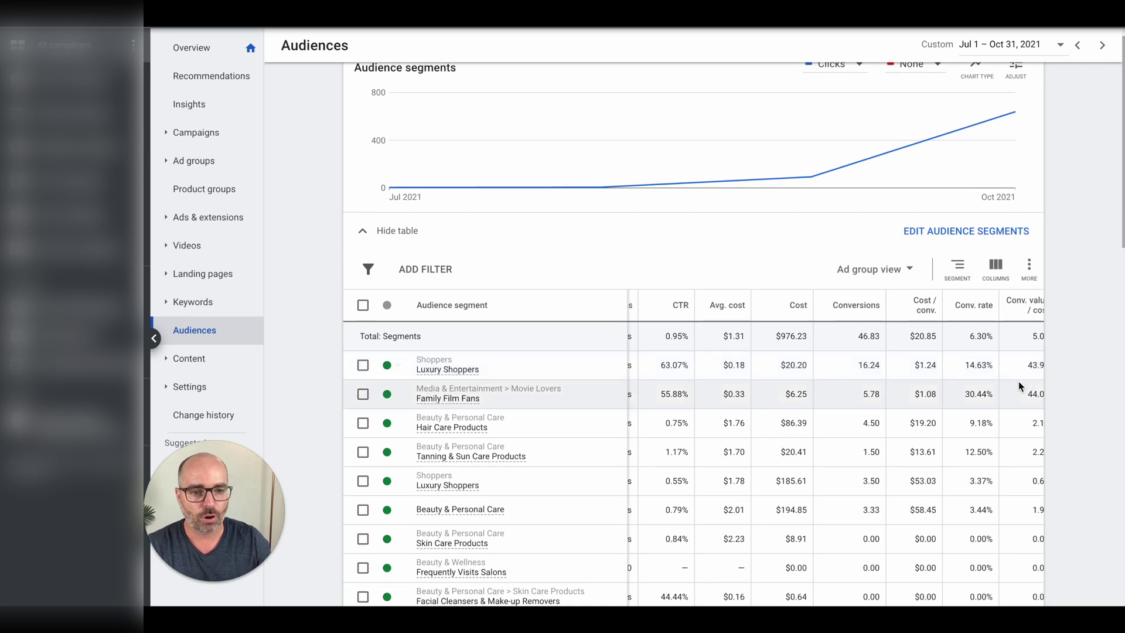
{"action": "scroll", "coordinate": [929, 376], "scroll_direction": "right", "scroll_amount": 2}
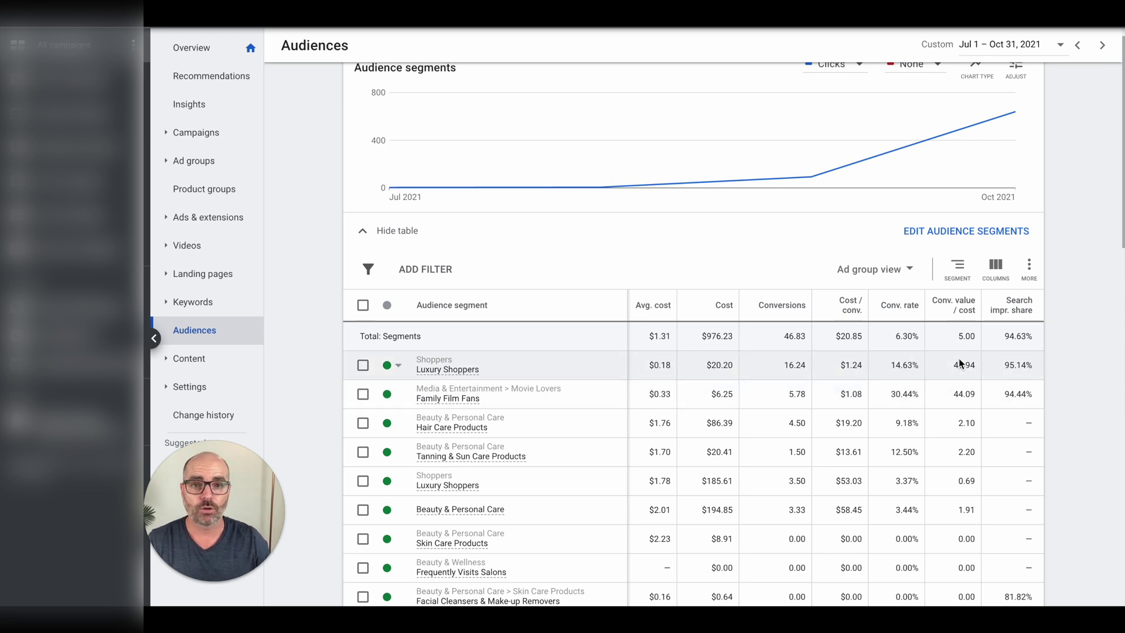
Step: Review bid adjustments: +30% on Luxury Shoppers and Family Film Fans, +5% on Hair Care and Tanning
{"action": "scroll", "coordinate": [958, 365], "scroll_direction": "left", "scroll_amount": 5}
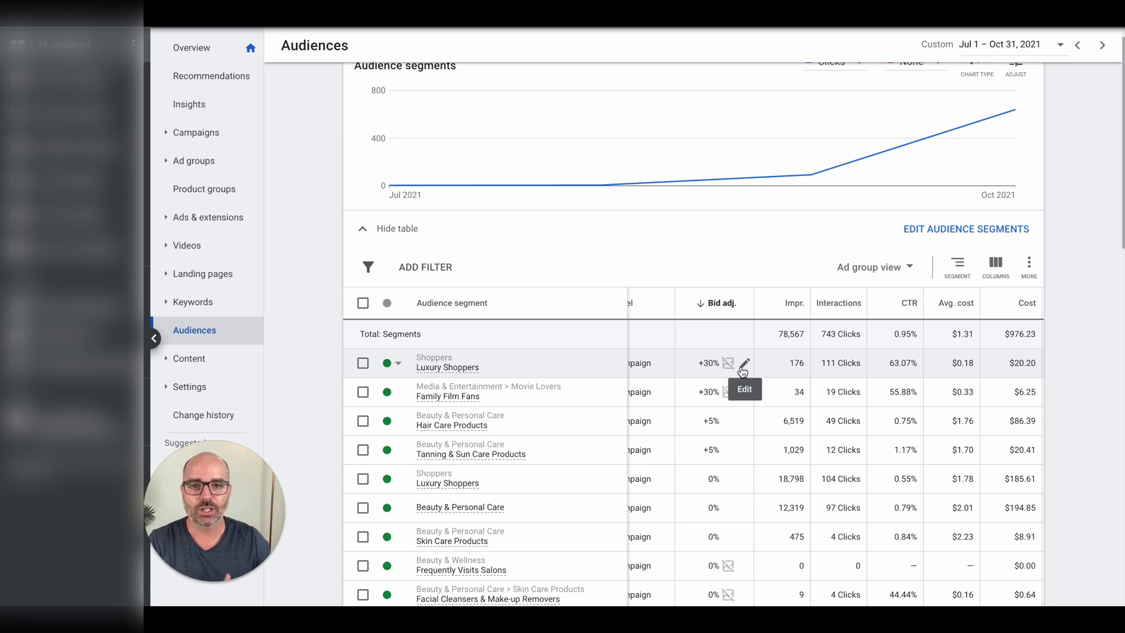
{"action": "mouse_move", "coordinate": [715, 311]}
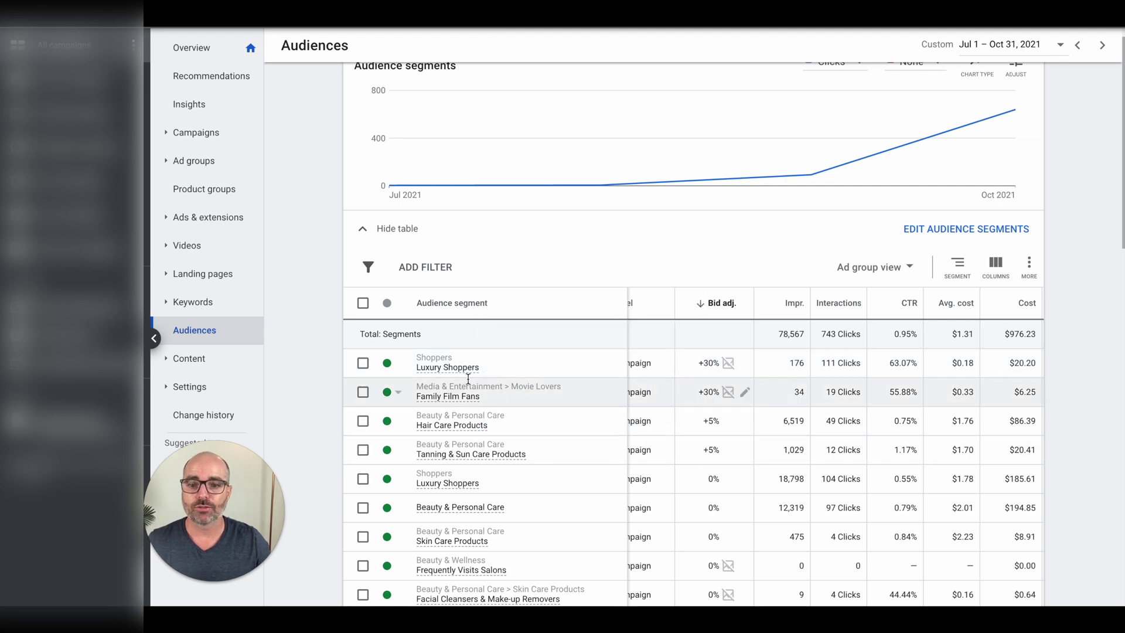
{"action": "mouse_move", "coordinate": [464, 375]}
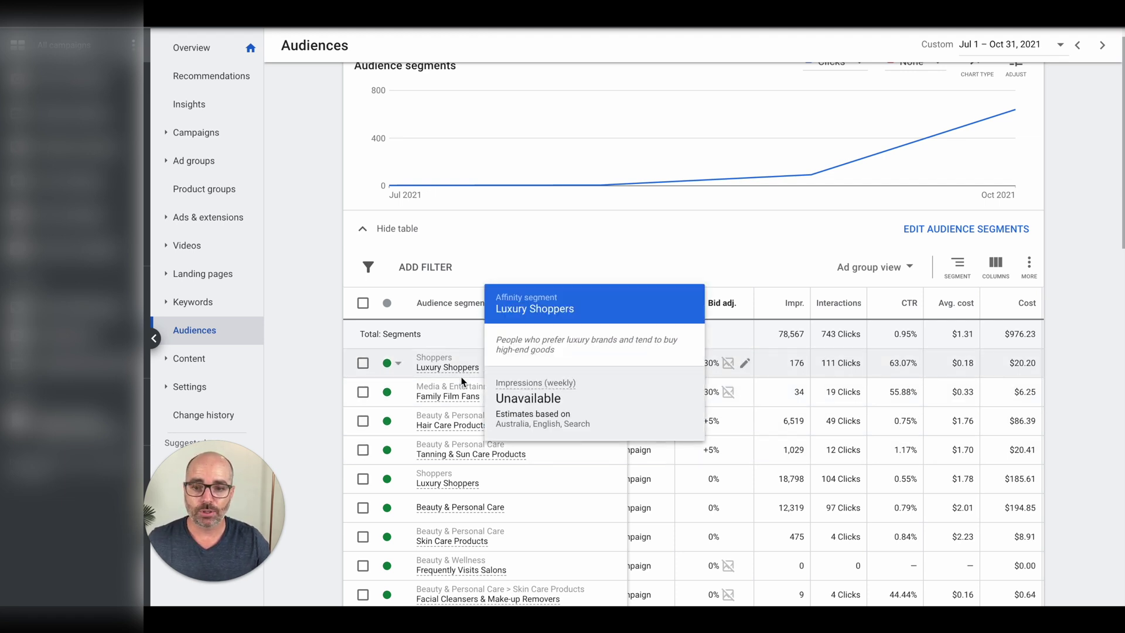
{"action": "mouse_move", "coordinate": [467, 399]}
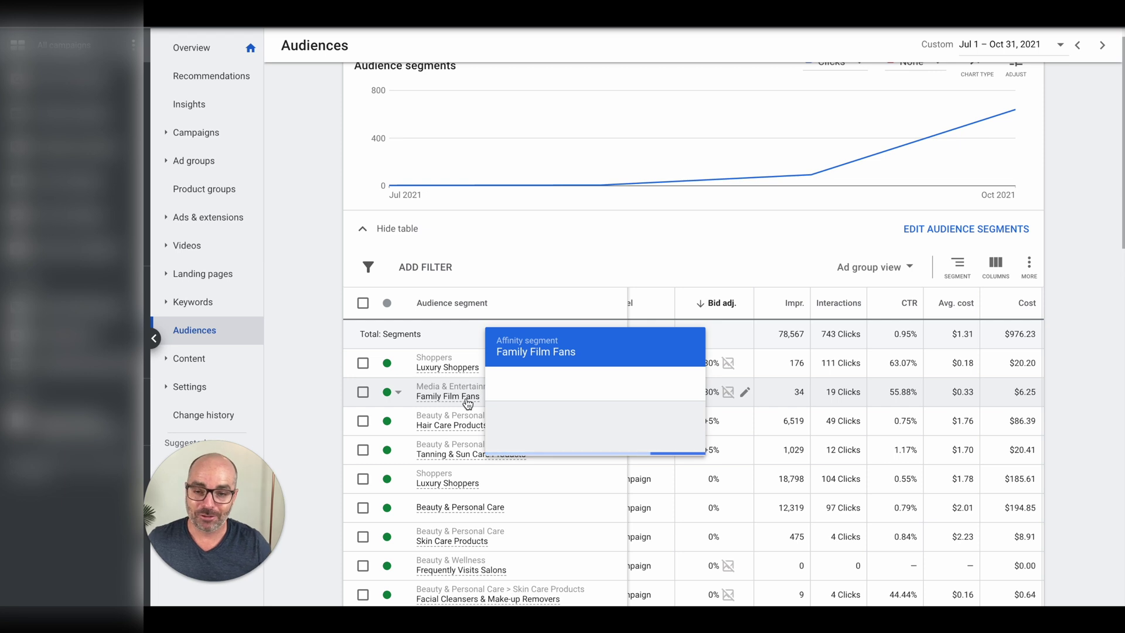
{"action": "mouse_move", "coordinate": [466, 434]}
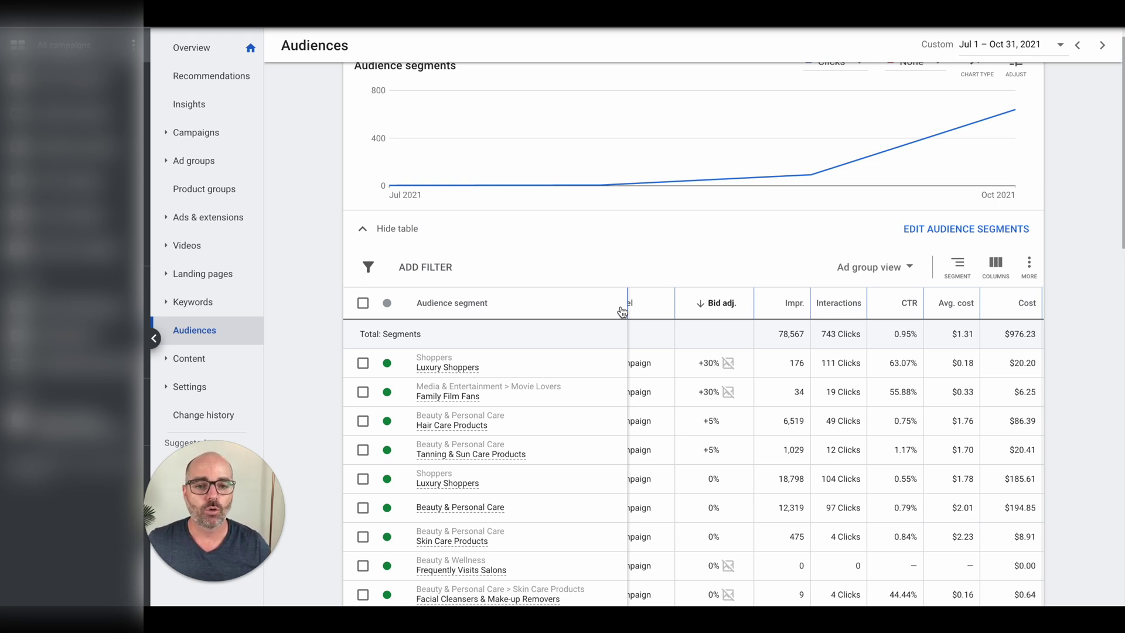
Step: Compare Bid adj. with Conv. value / cost, ending on All visitors (AdWords) at 336.62
{"action": "scroll", "coordinate": [774, 420], "scroll_direction": "right", "scroll_amount": 5}
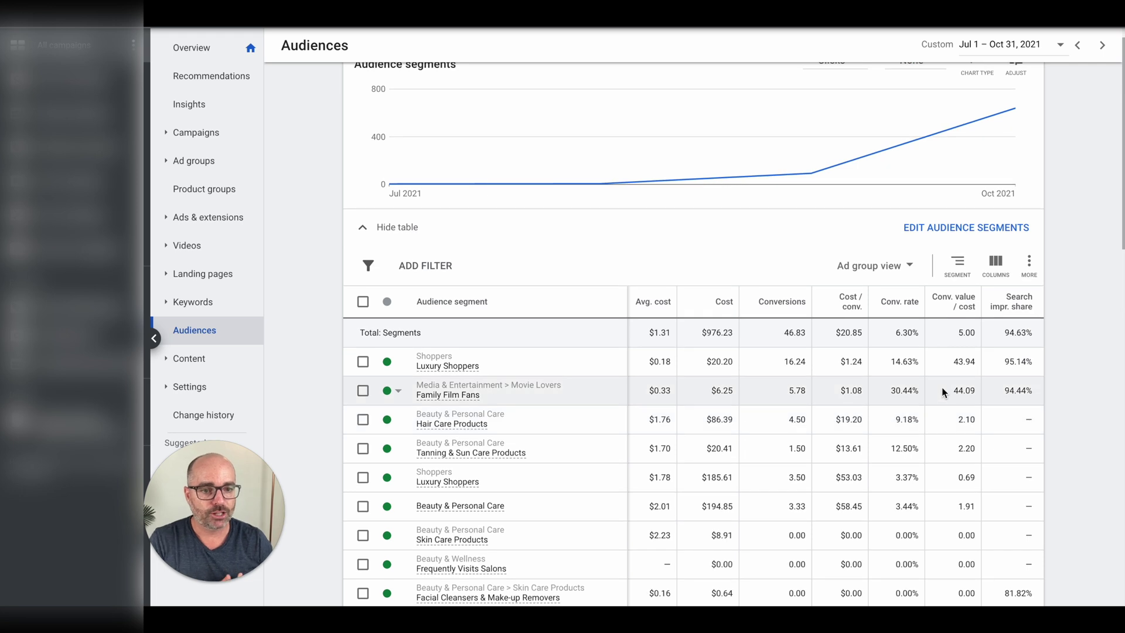
{"action": "scroll", "coordinate": [944, 391], "scroll_direction": "left", "scroll_amount": 5}
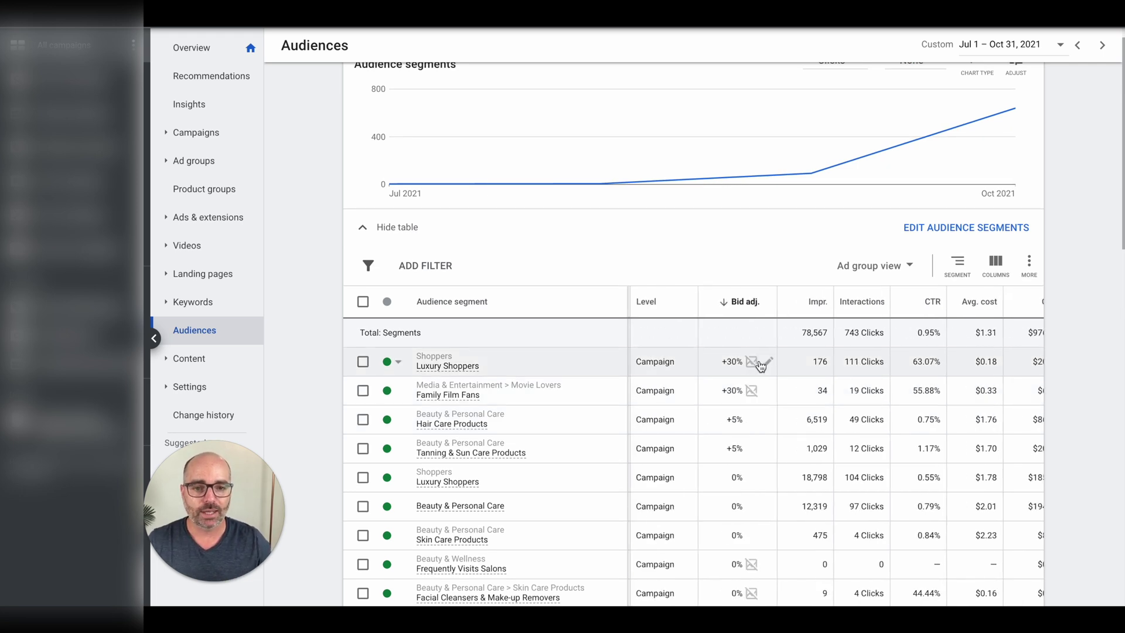
{"action": "scroll", "coordinate": [772, 429], "scroll_direction": "right", "scroll_amount": 5}
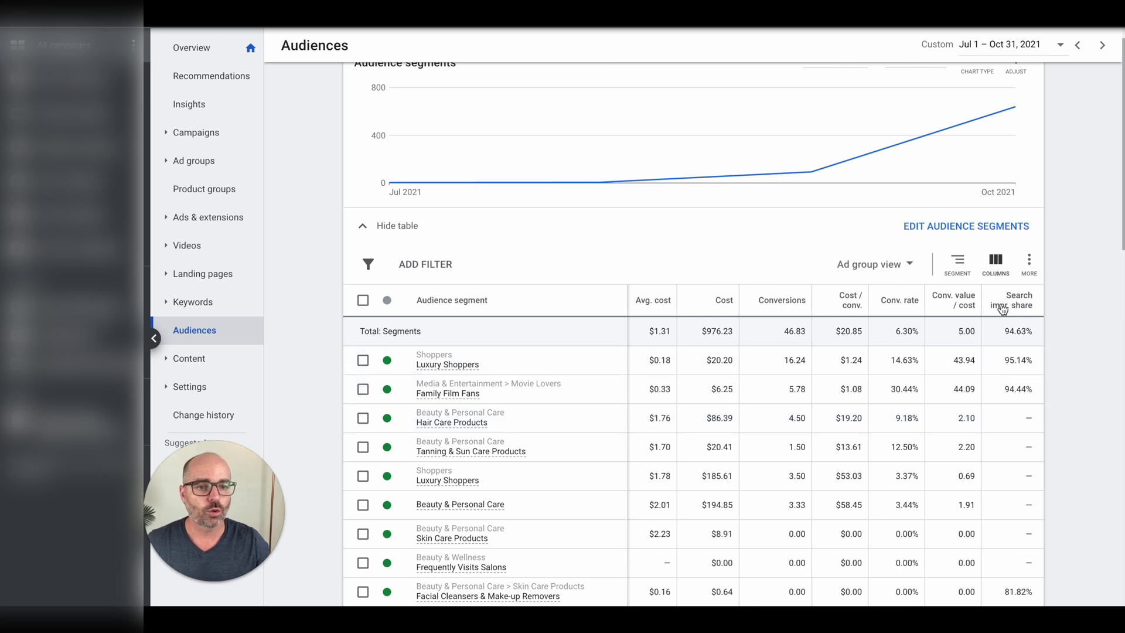
{"action": "mouse_move", "coordinate": [1011, 299]}
{"action": "scroll", "coordinate": [789, 370], "scroll_direction": "left", "scroll_amount": 5}
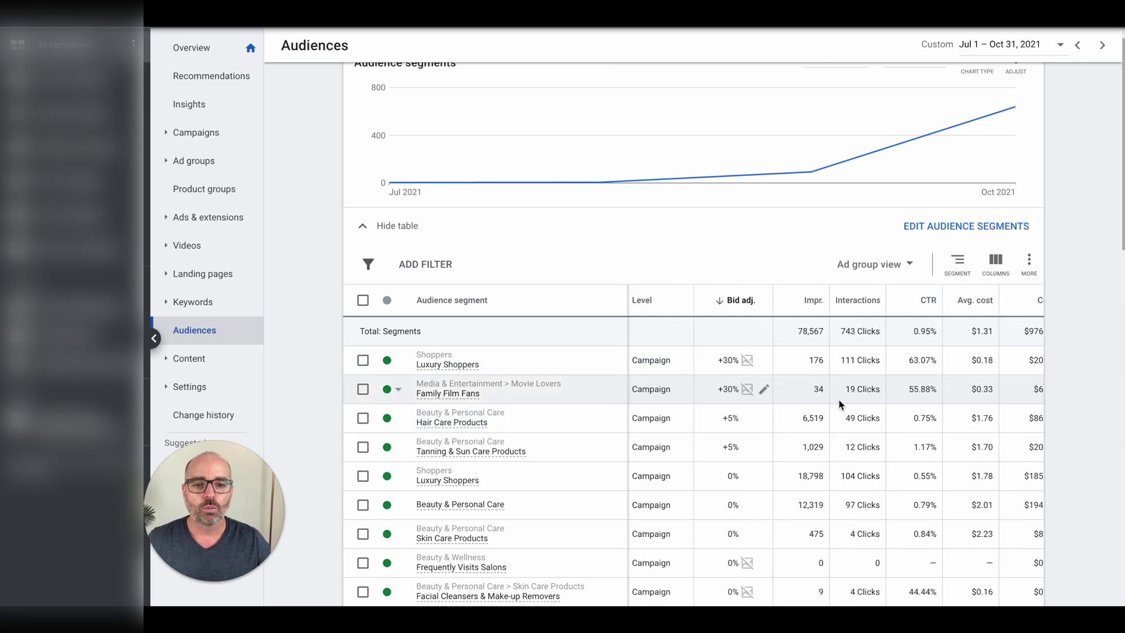
{"action": "scroll", "coordinate": [790, 370], "scroll_direction": "right", "scroll_amount": 5}
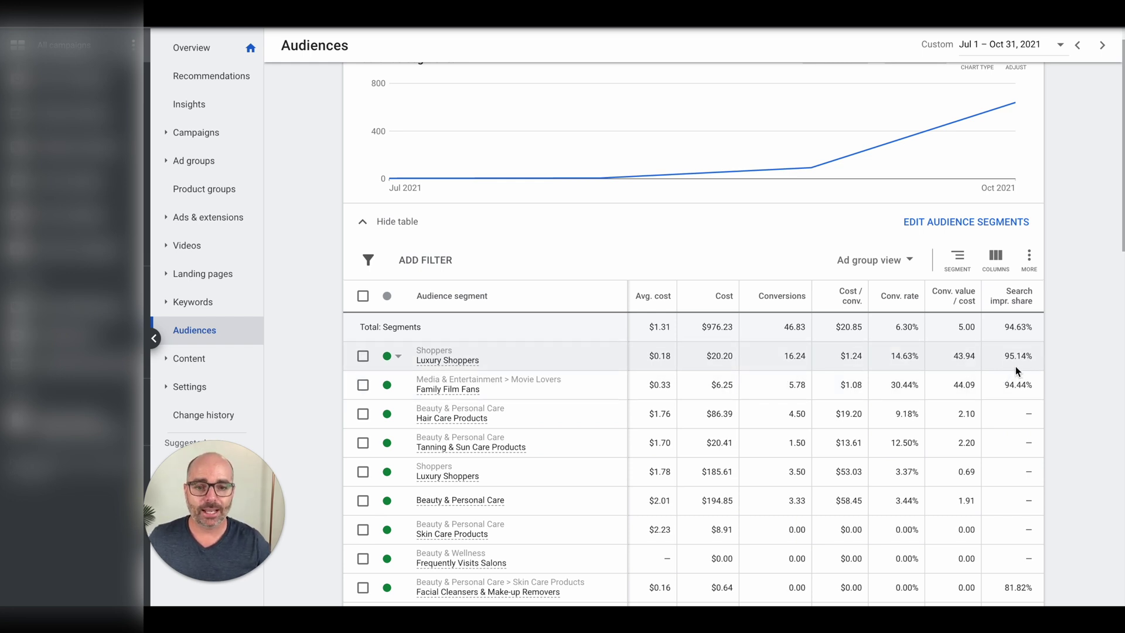
{"action": "scroll", "coordinate": [1014, 367], "scroll_direction": "left", "scroll_amount": 5}
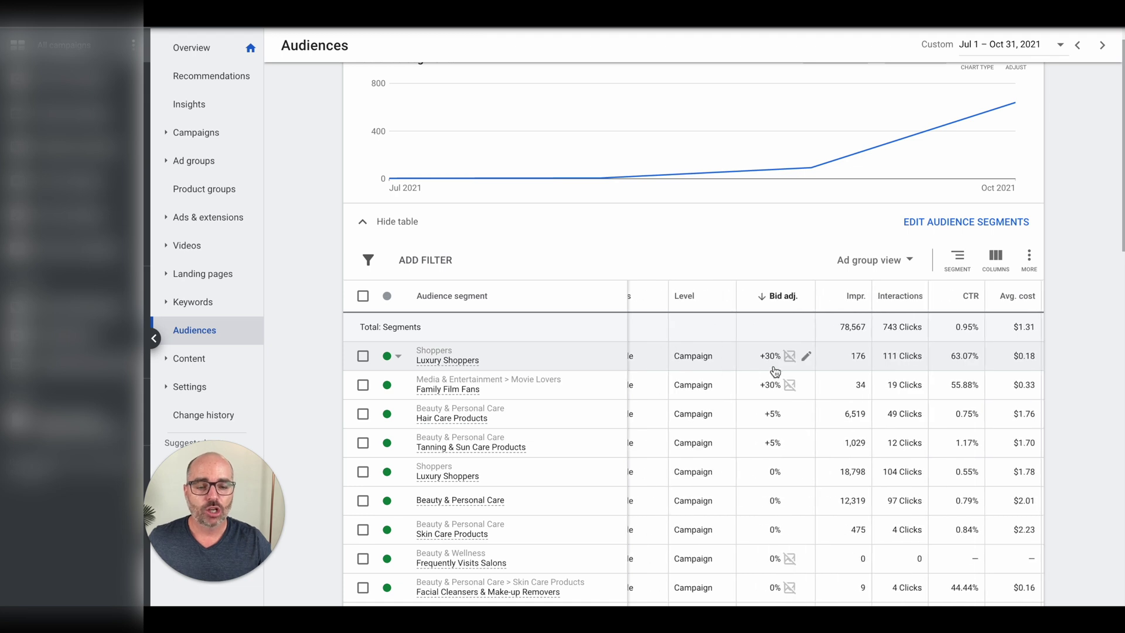
{"action": "scroll", "coordinate": [785, 372], "scroll_direction": "right", "scroll_amount": 5}
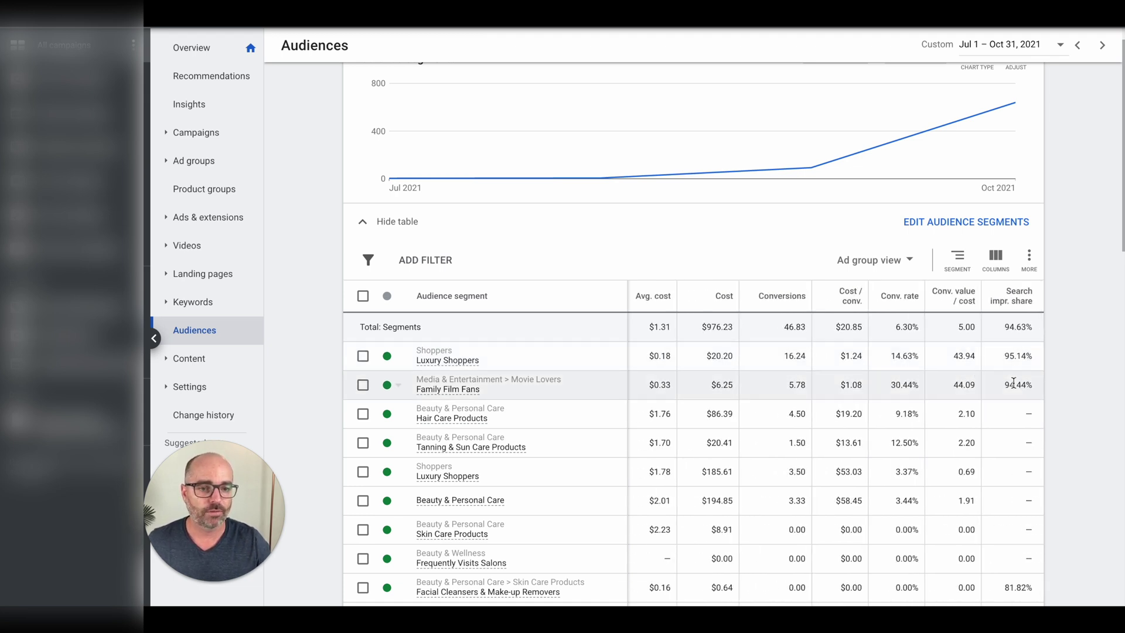
{"action": "scroll", "coordinate": [1013, 382], "scroll_direction": "left", "scroll_amount": 5}
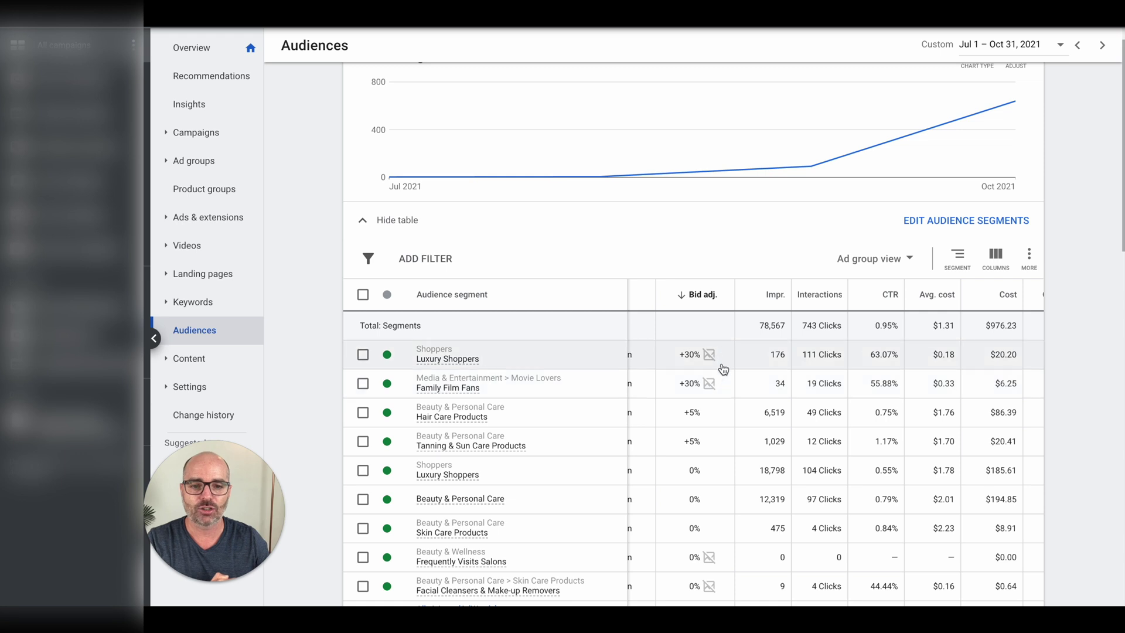
{"action": "scroll", "coordinate": [721, 399], "scroll_direction": "down", "scroll_amount": 1}
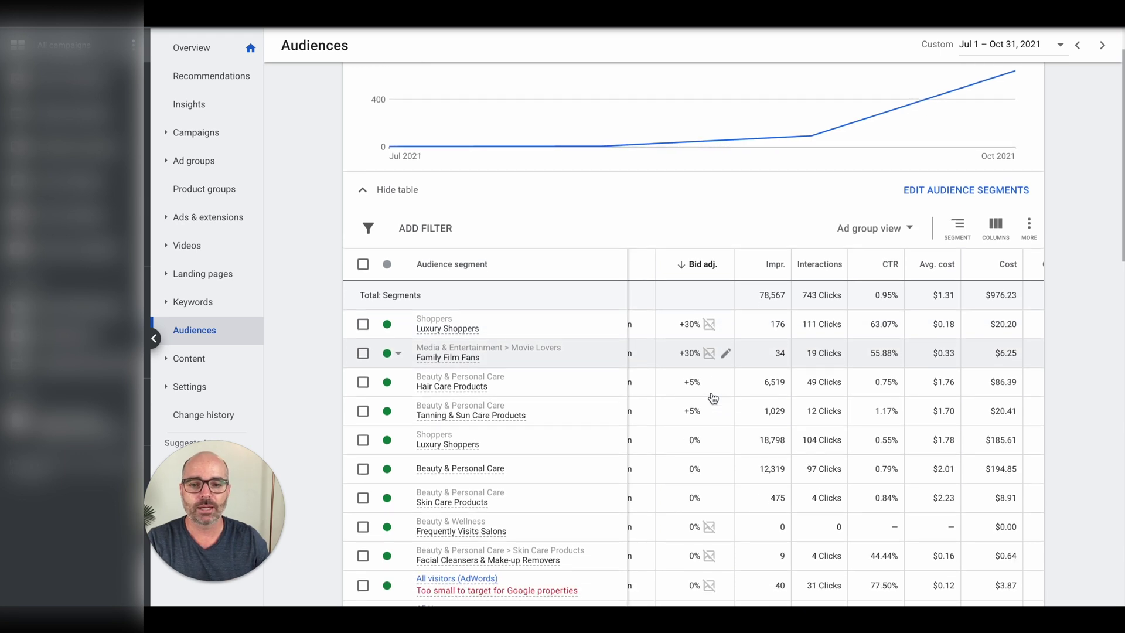
{"action": "scroll", "coordinate": [697, 386], "scroll_direction": "right", "scroll_amount": 2}
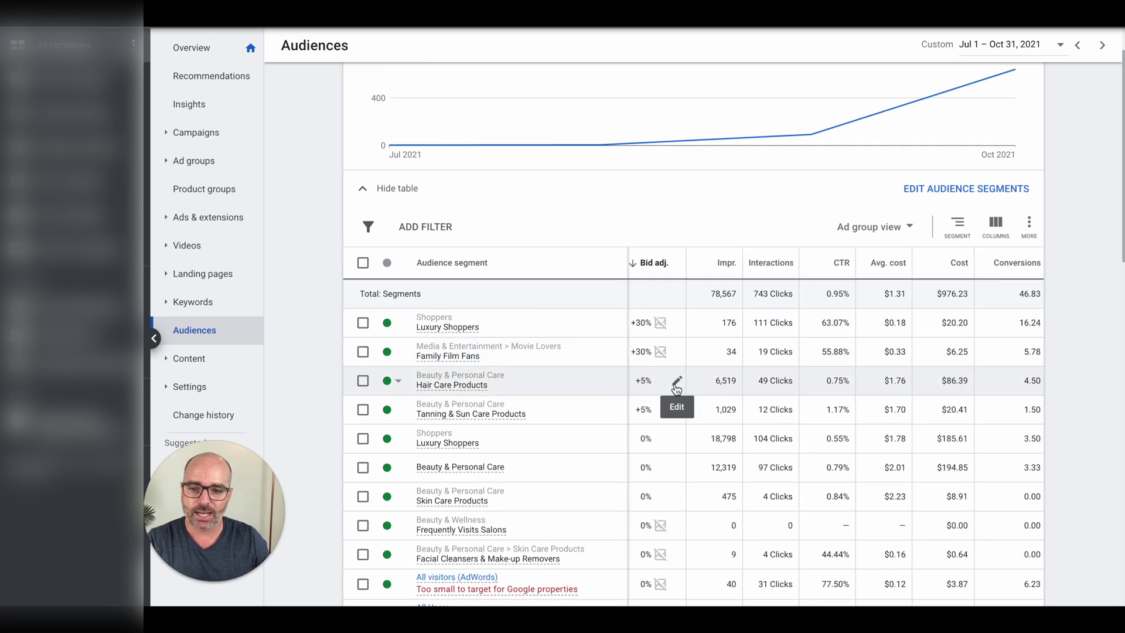
{"action": "scroll", "coordinate": [675, 384], "scroll_direction": "right", "scroll_amount": 5}
{"action": "scroll", "coordinate": [715, 394], "scroll_direction": "up", "scroll_amount": 1}
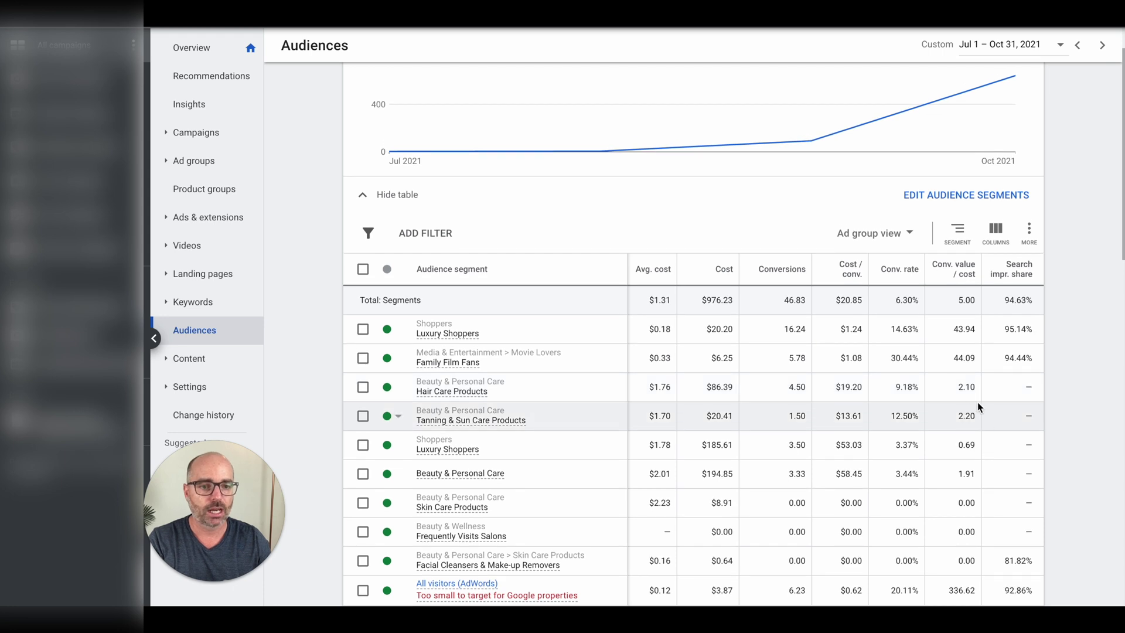